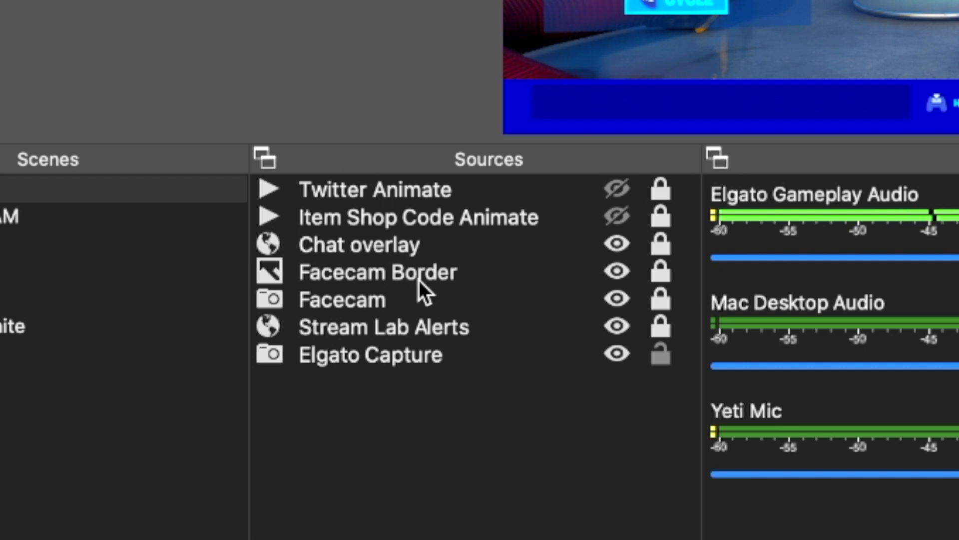
left_click(388, 351)
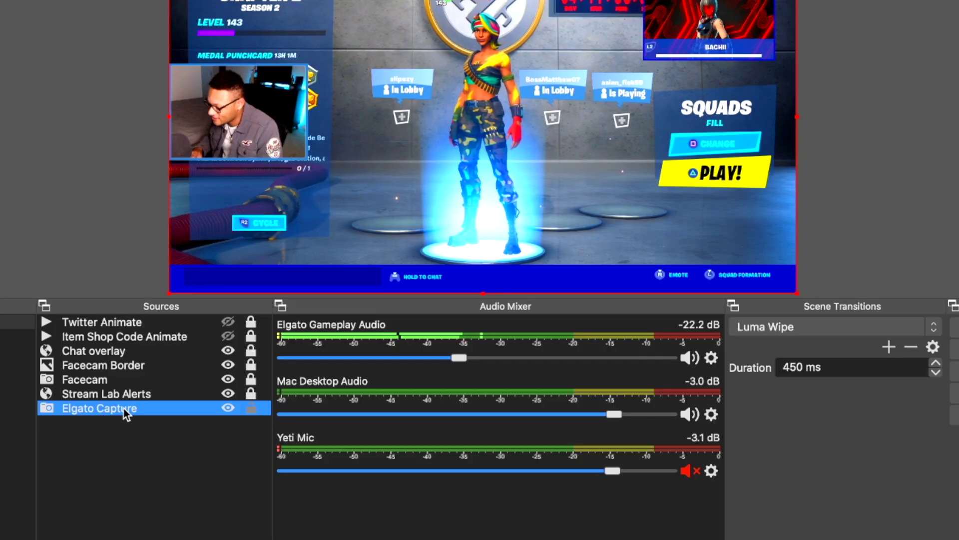
double_click(124, 409)
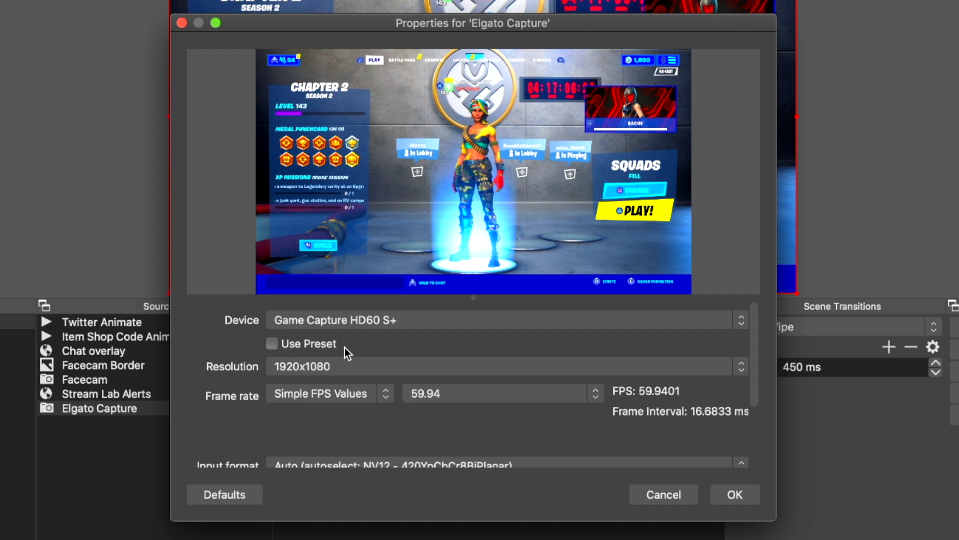
scroll(345, 347, "down", 2)
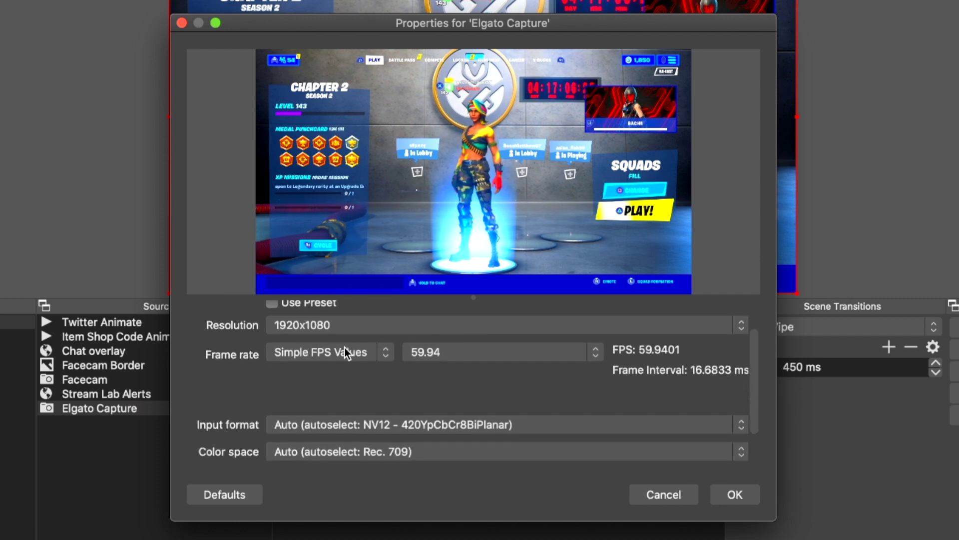
scroll(320, 340, "up", 2)
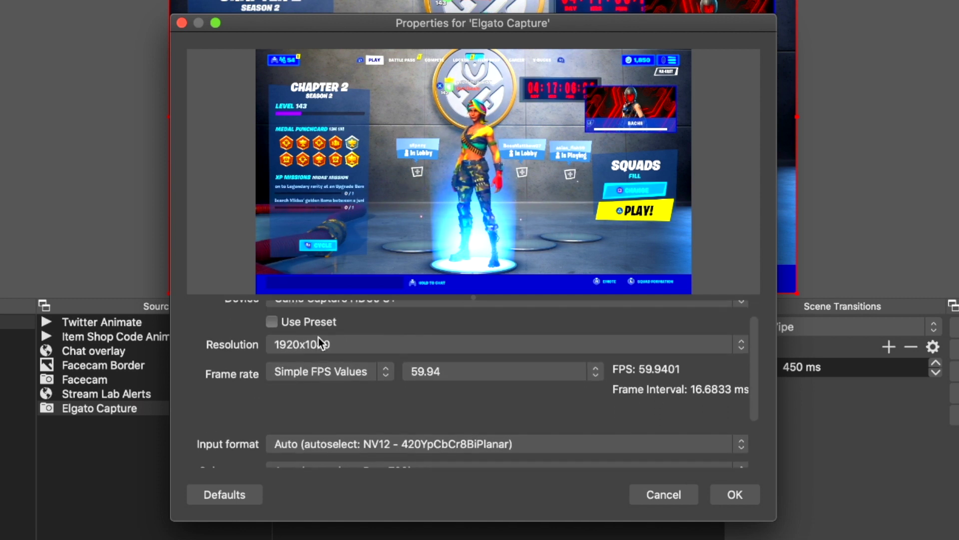
left_click(290, 358)
left_click(291, 359)
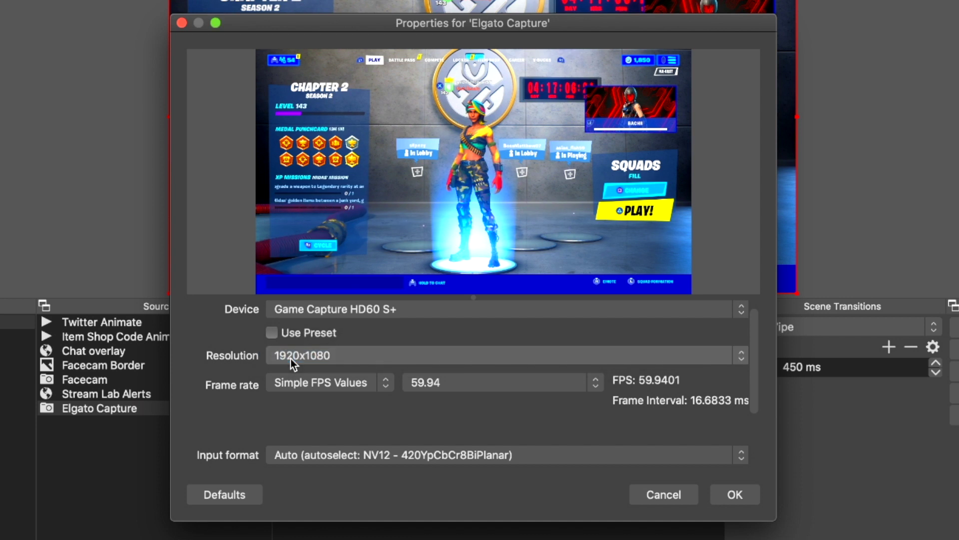
scroll(243, 376, "down", 1)
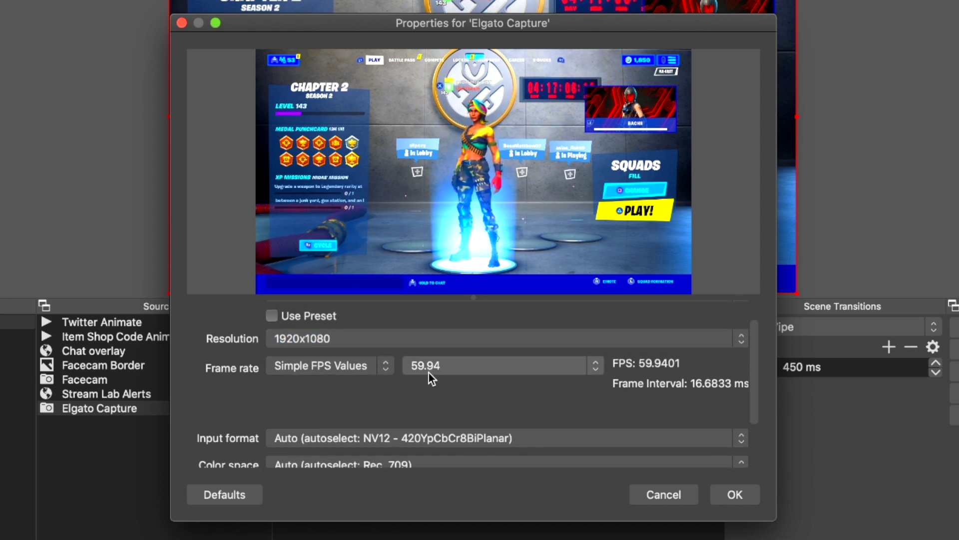
scroll(429, 373, "down", 3)
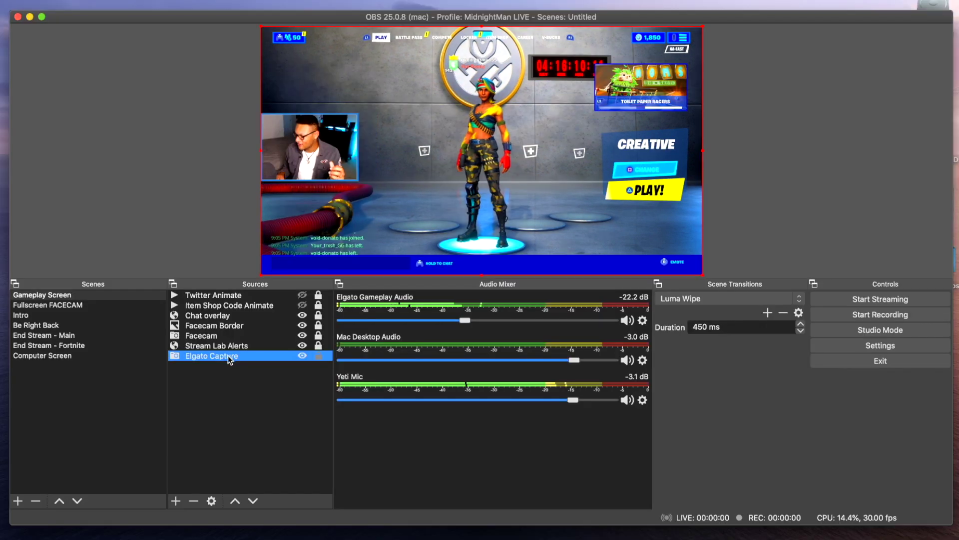
right_click(229, 359)
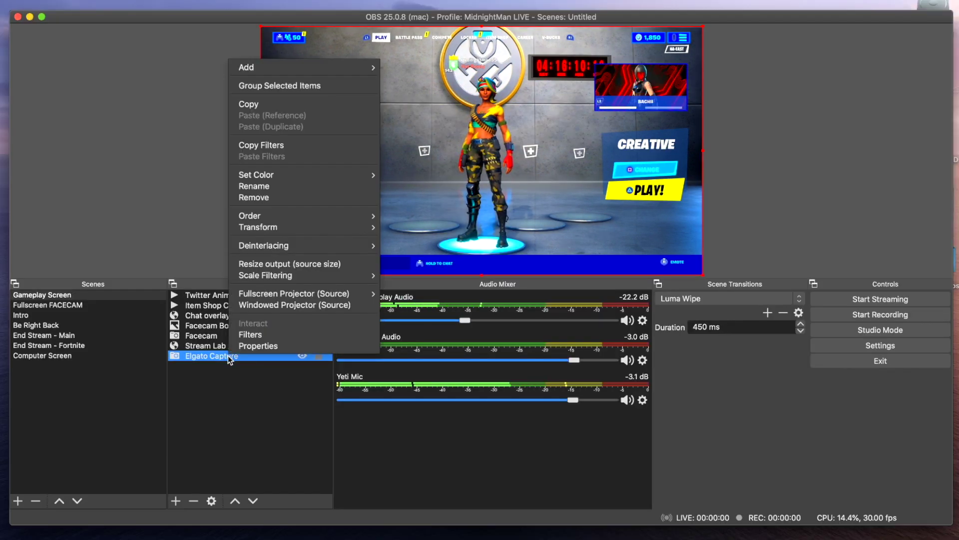
left_click(248, 334)
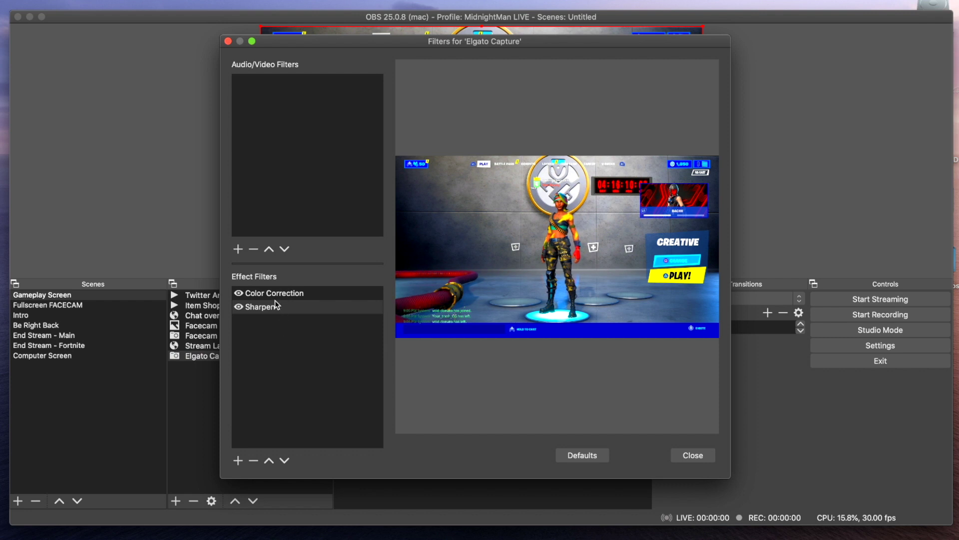
left_click(269, 291)
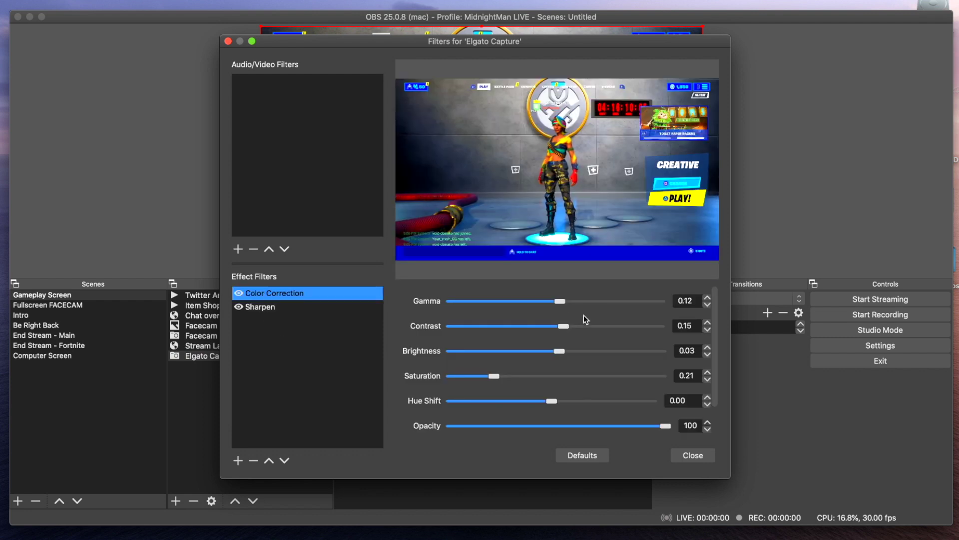
left_click(304, 308)
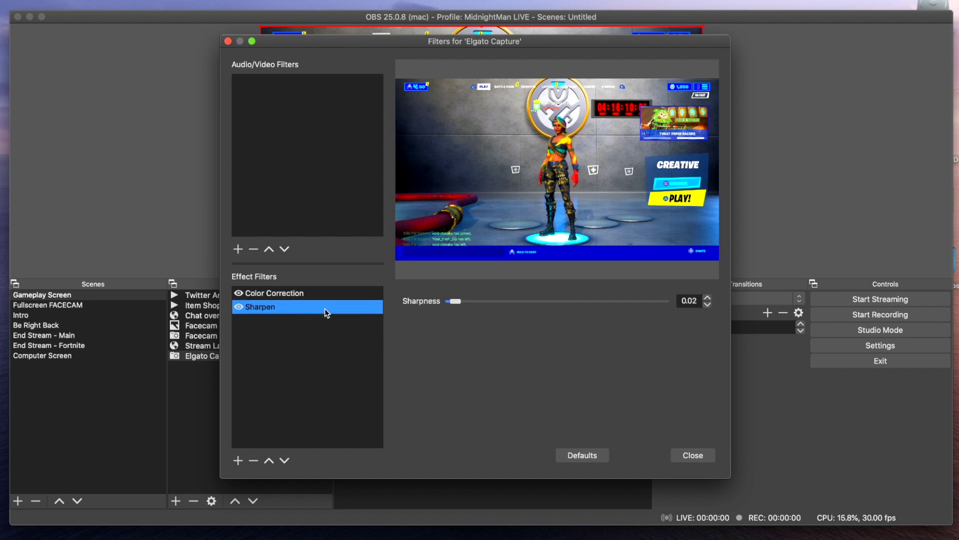
left_click(692, 455)
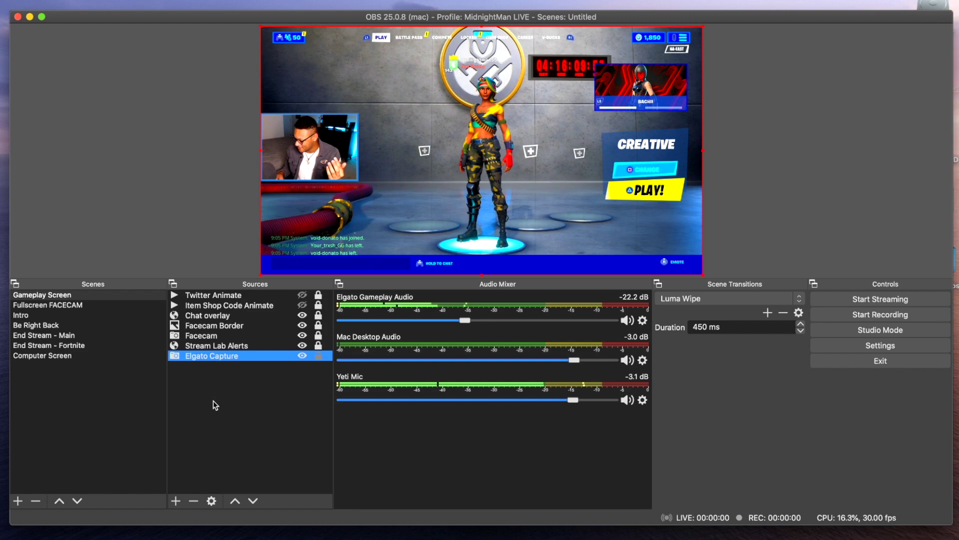
Mute the Yeti Mic channel in the Audio Mixer with the M hotkey
key("m")
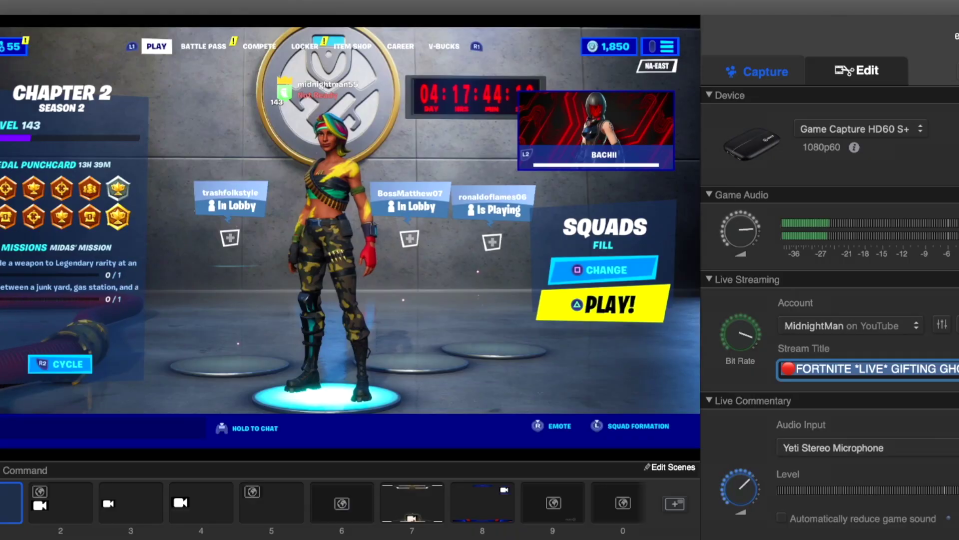
Keep the HD60 S+ capture on HDMI input and set its input device to PlayStation 4
left_click(933, 174)
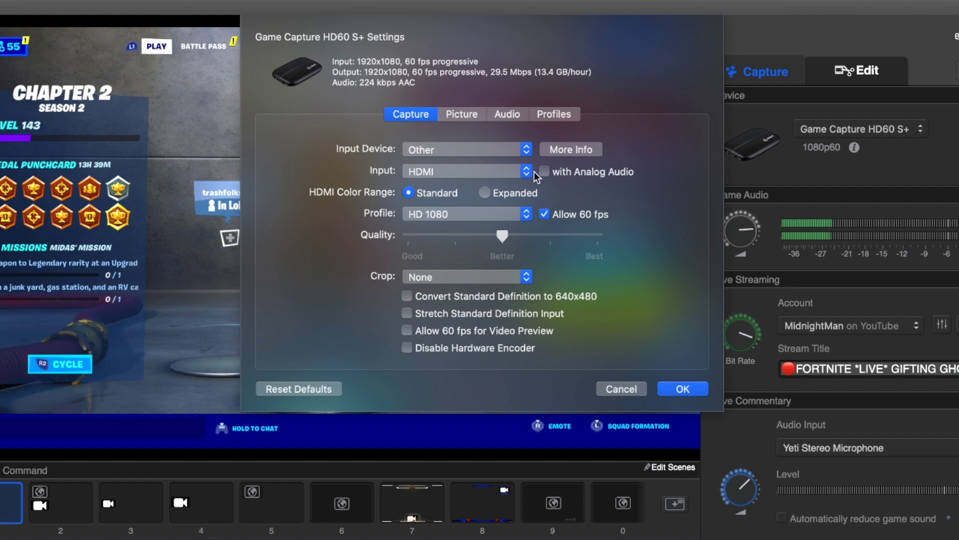
left_click(526, 172)
left_click(525, 173)
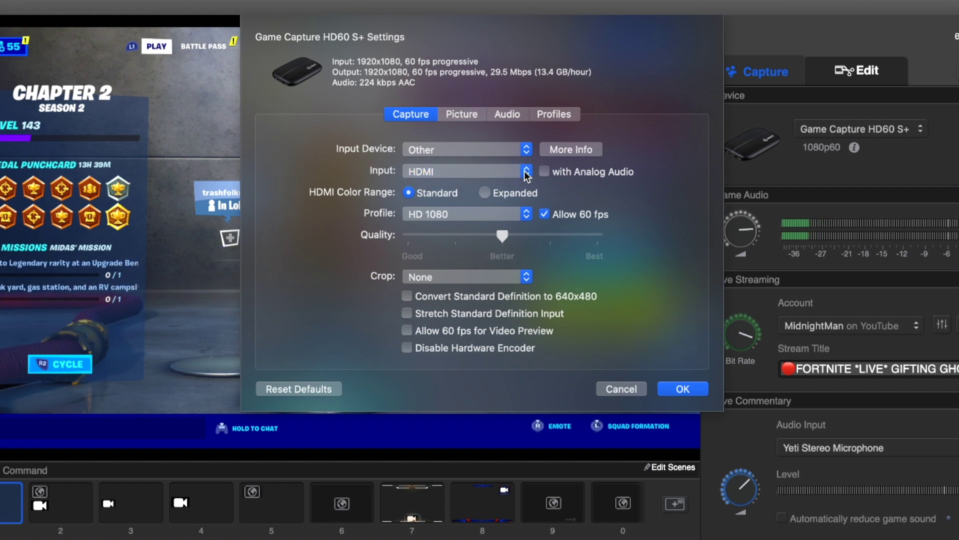
left_click(510, 155)
left_click(466, 60)
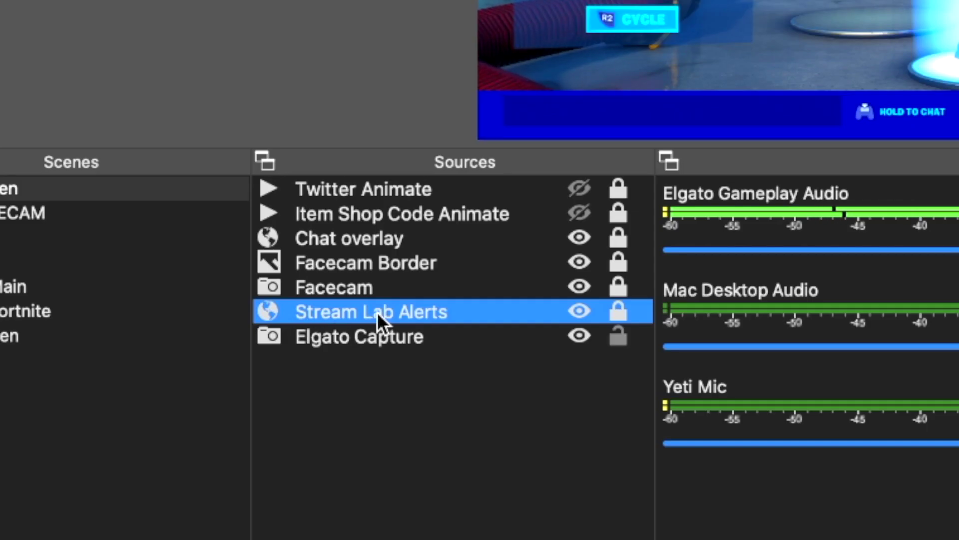
double_click(405, 312)
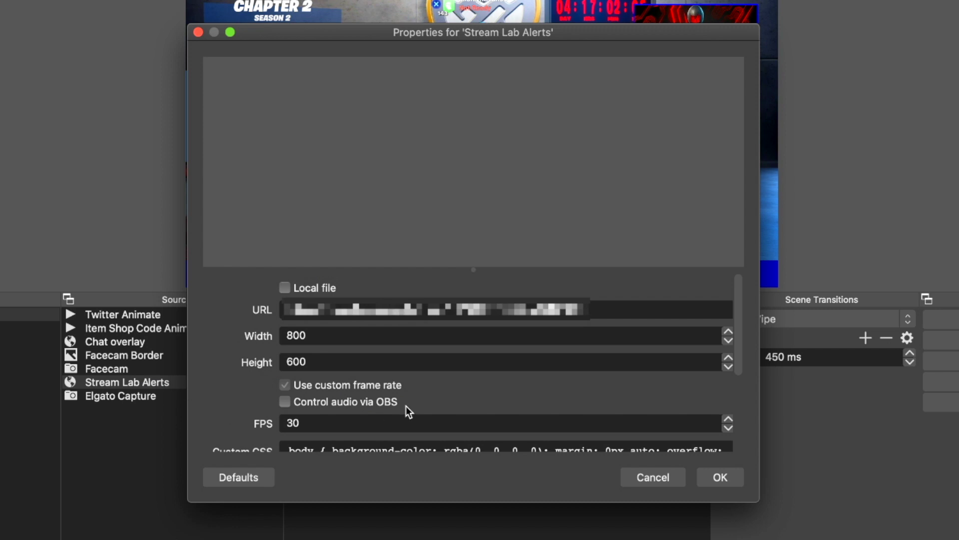
scroll(253, 406, "down", 5)
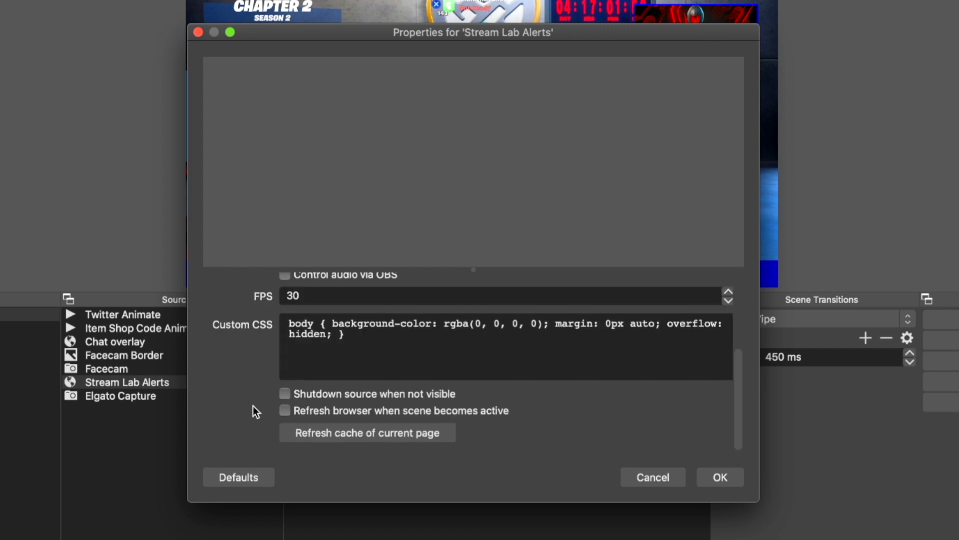
scroll(253, 406, "up", 4)
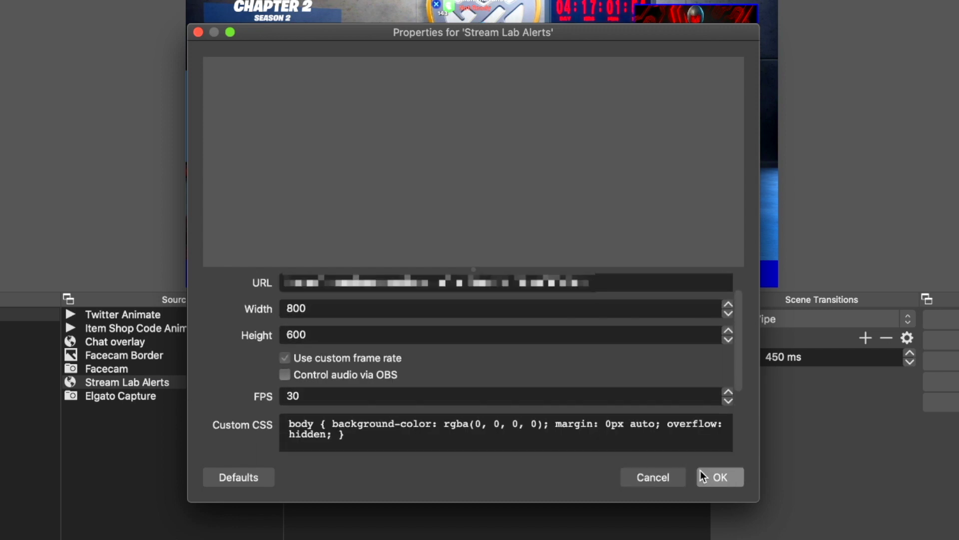
left_click(700, 473)
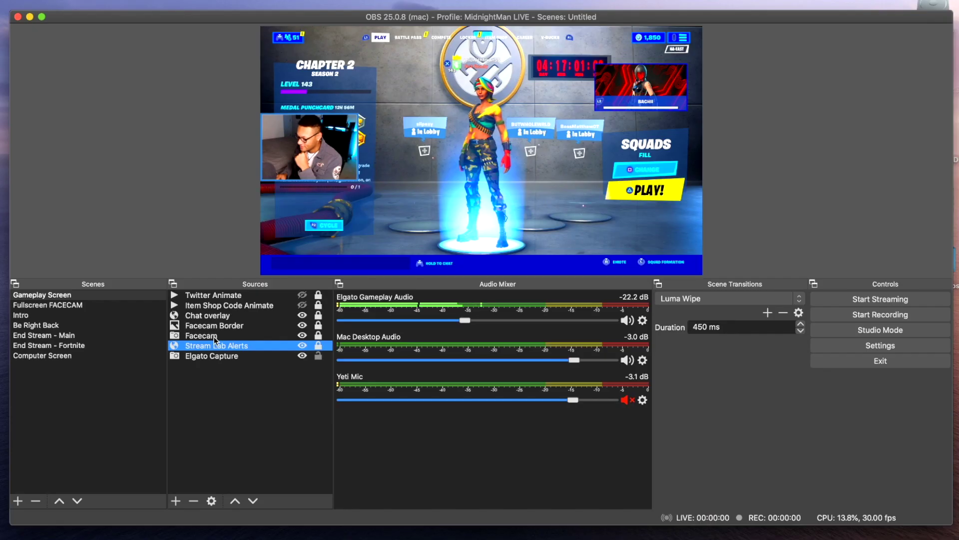
Make the Facecam source visible in the gameplay scene and confirm its 1280x720 webcam preset
left_click(215, 336)
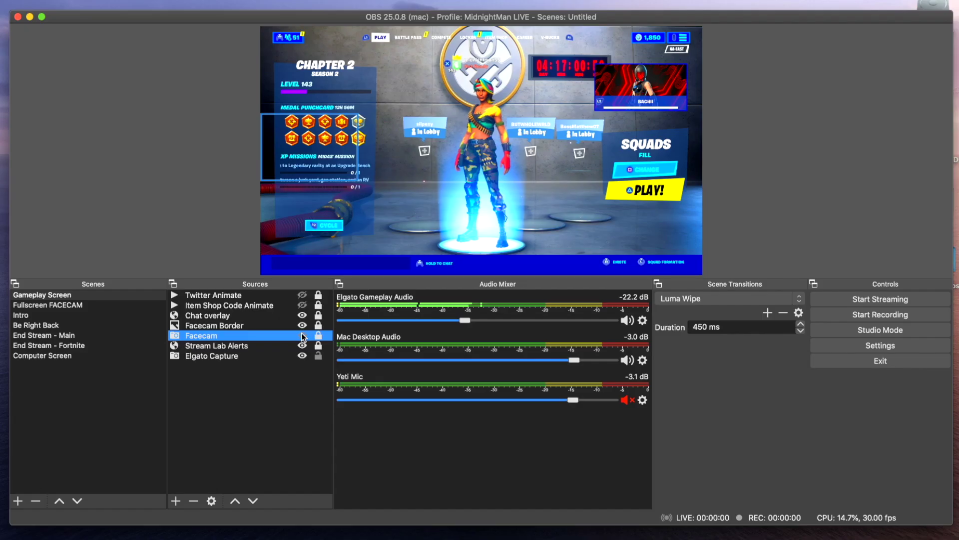
left_click(301, 336)
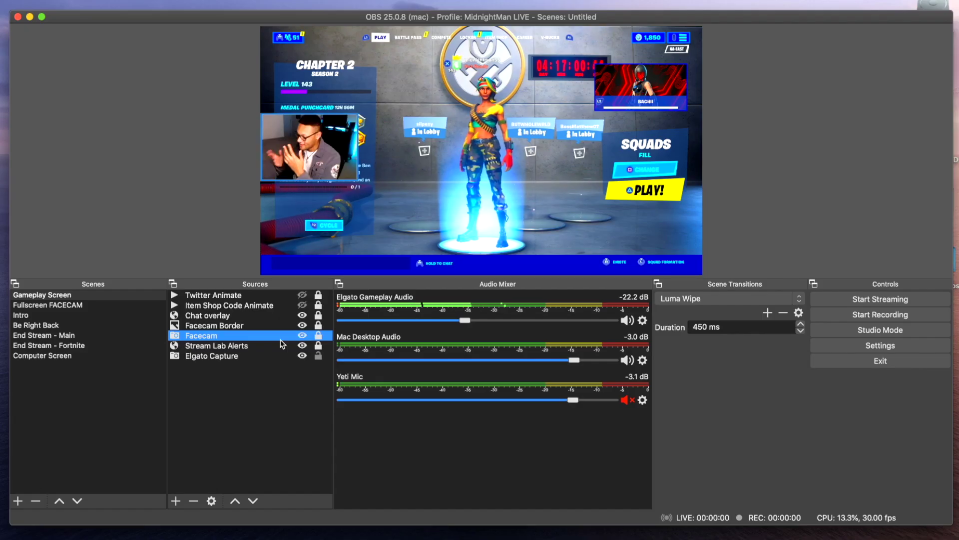
double_click(258, 336)
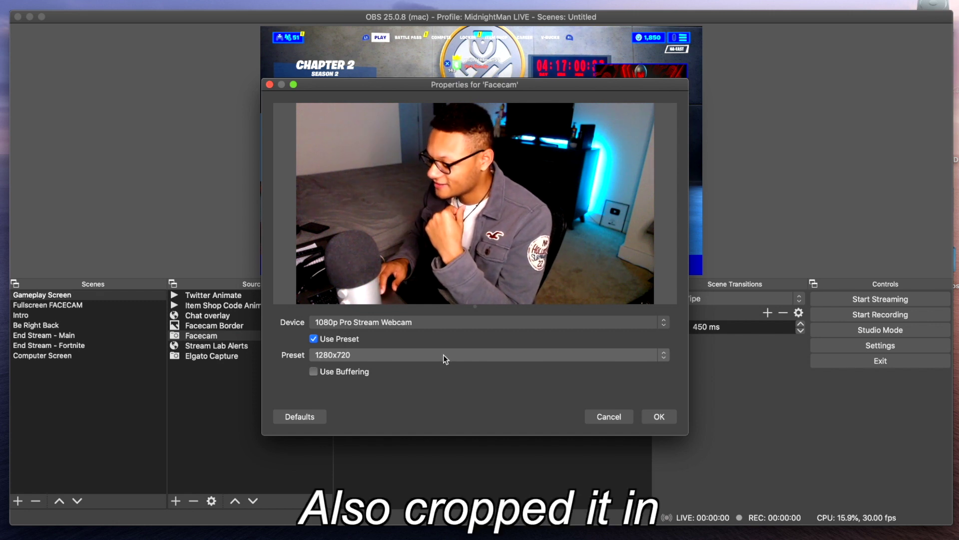
left_click(549, 355)
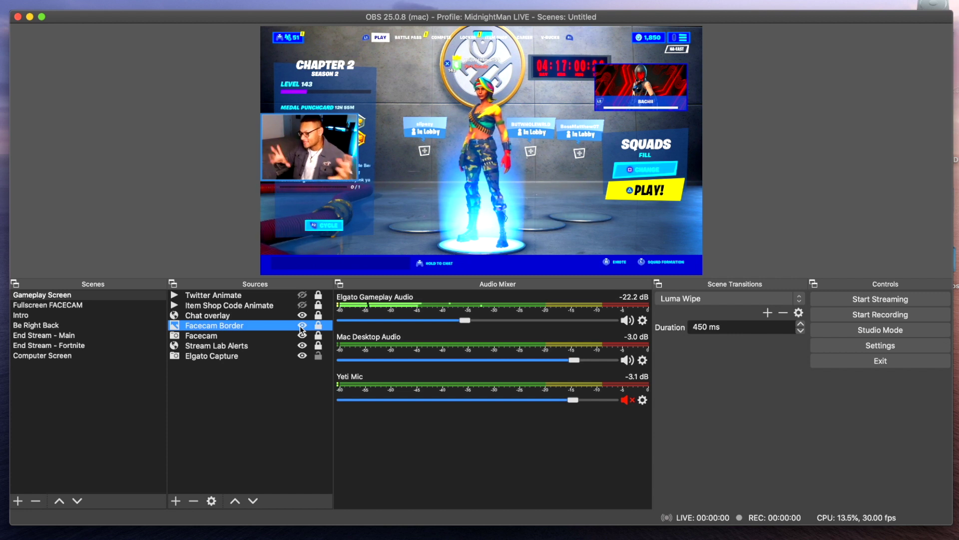
left_click(235, 317)
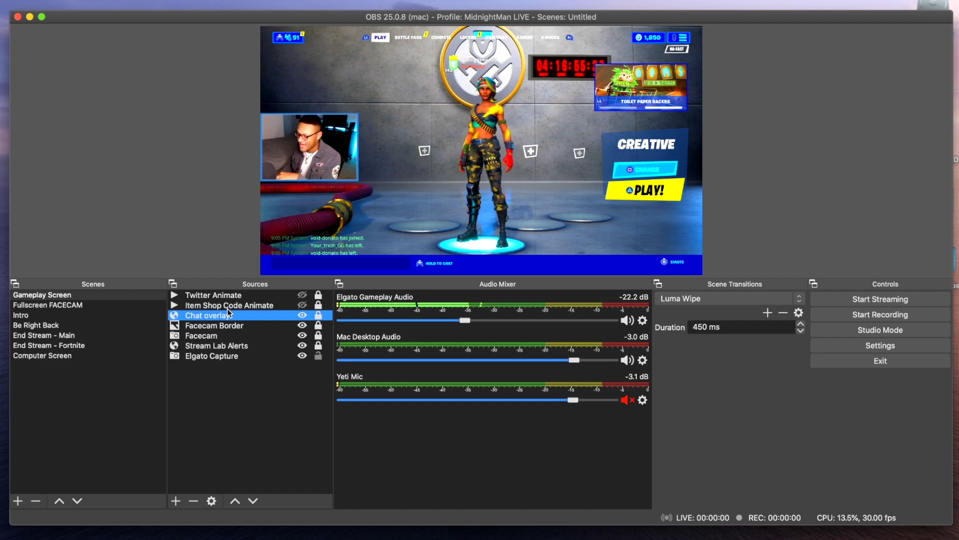
Select the Item Shop Code Animate source in the Gameplay Screen sources list
left_click(222, 306)
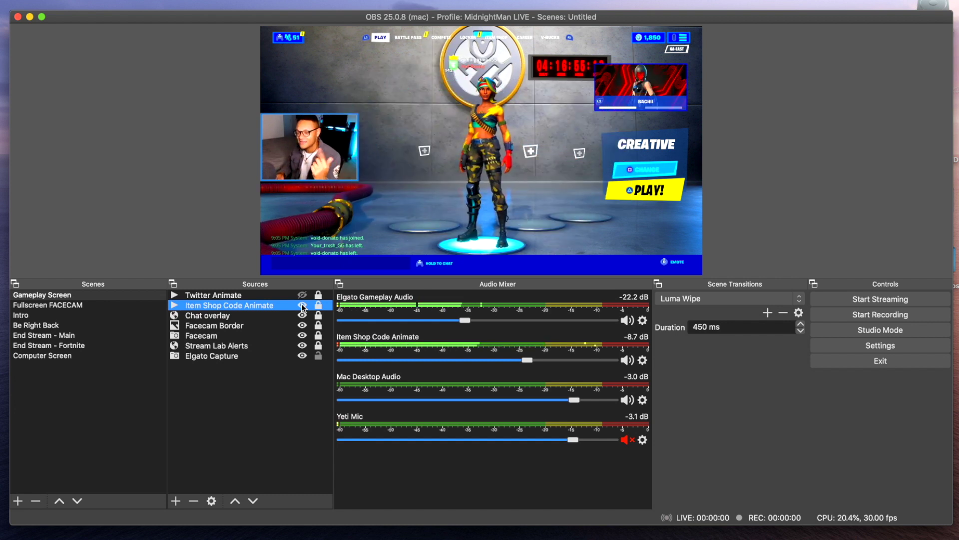
Hide the Item Shop Code Animate overlay and show the Twitter Animate overlay
left_click(303, 305)
left_click(295, 296)
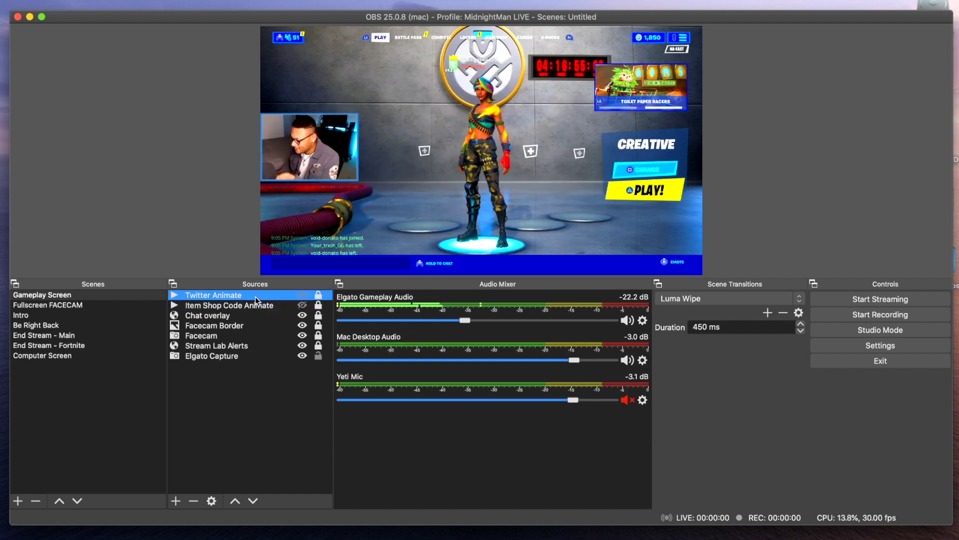
left_click(299, 295)
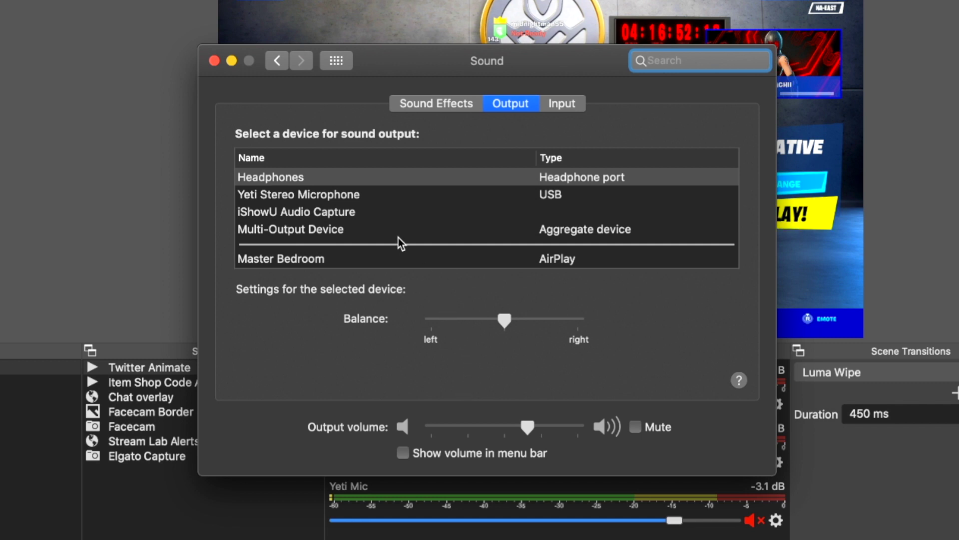
Route sound output to the Multi-Output Device, close Sound preferences, and switch to Spotify
left_click(340, 230)
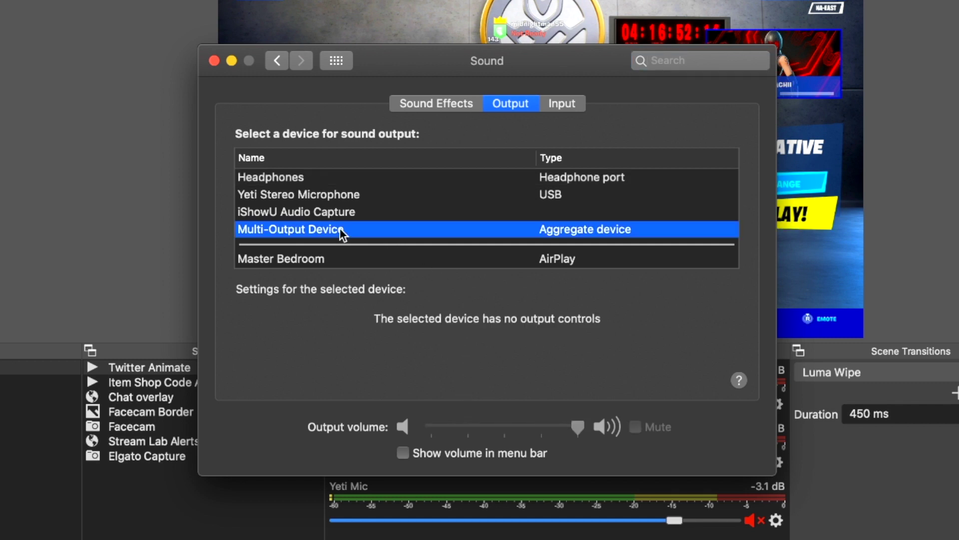
left_click(214, 61)
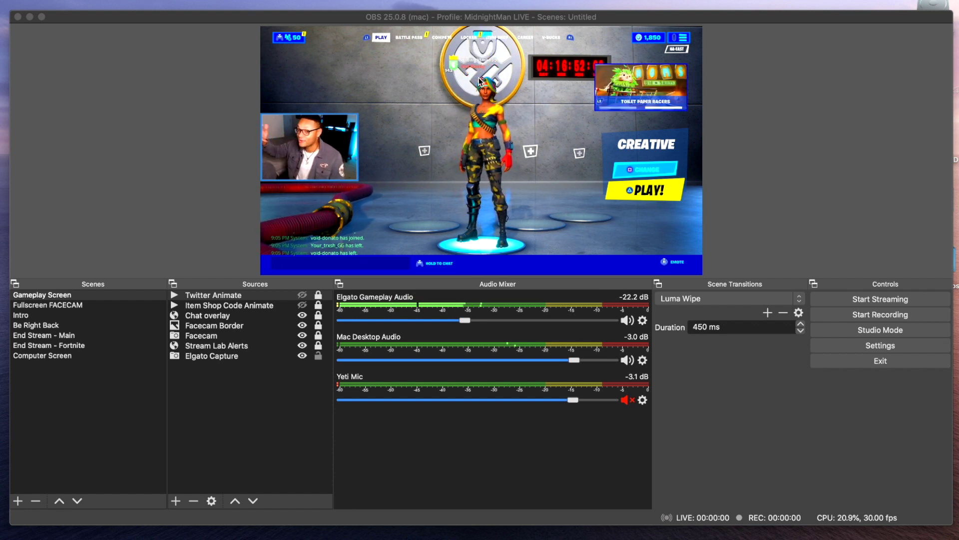
key("super+Tab")
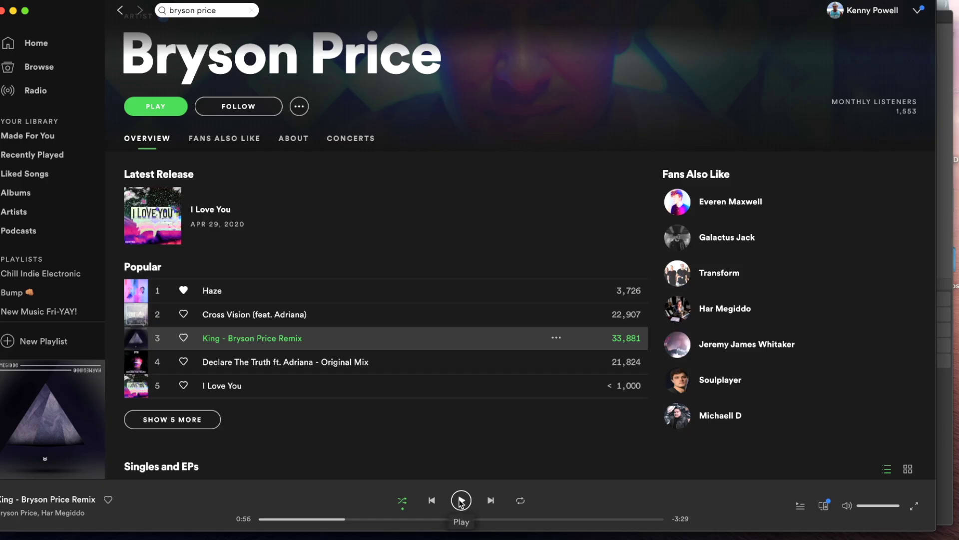
Minimise the Spotify window to the Dock while its music keeps playing
left_click(14, 11)
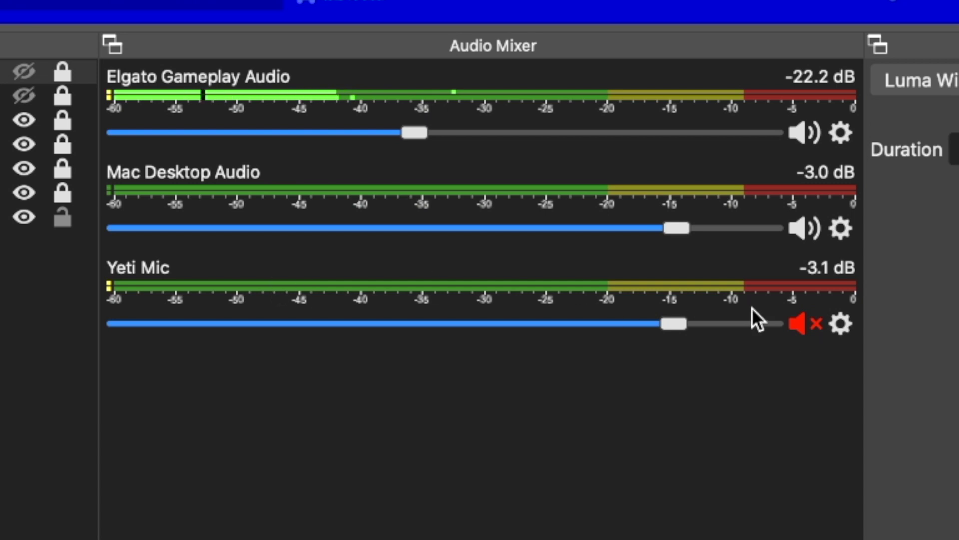
Unmute the Yeti Mic using its speaker icon in the audio mixer
left_click(796, 325)
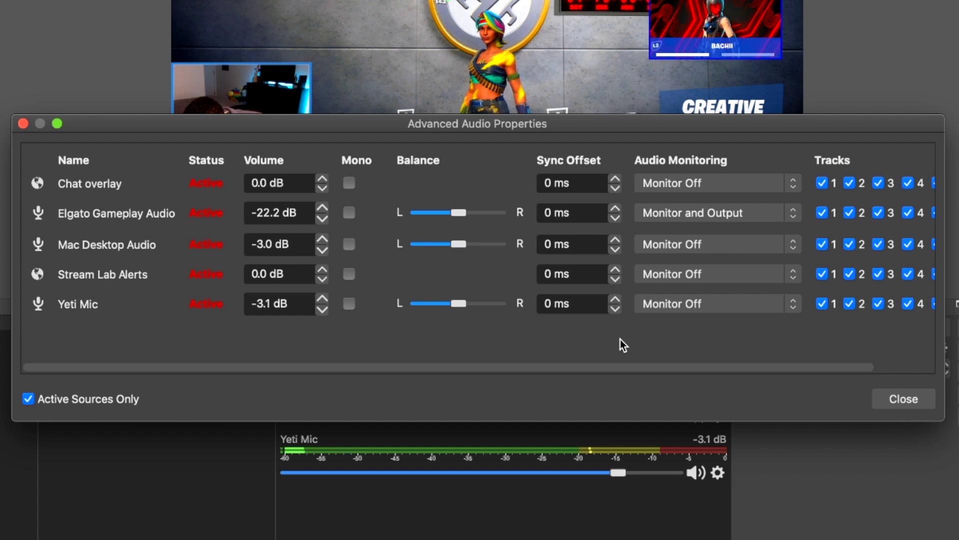
Review the Advanced Audio Properties track columns, then close the dialog
scroll(575, 287, "right", 3)
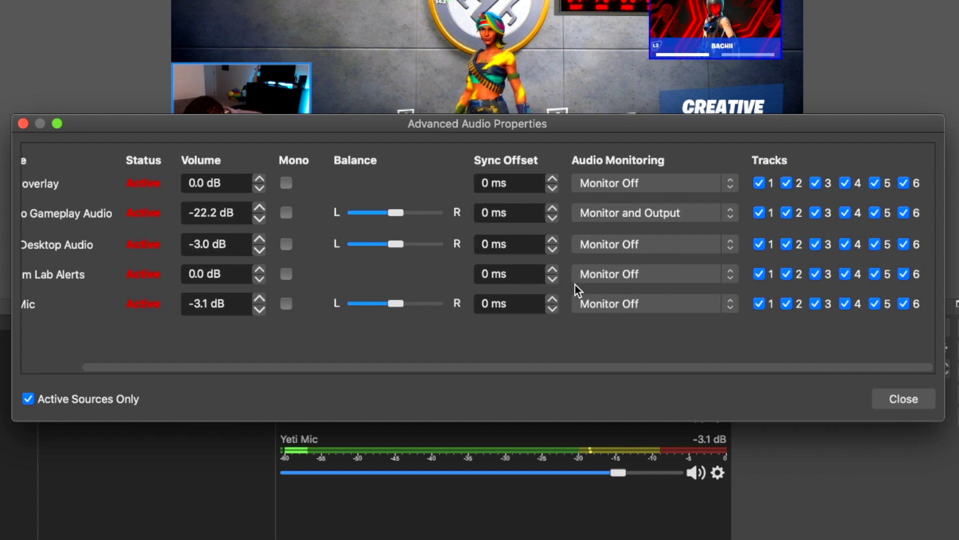
scroll(574, 285, "left", 3)
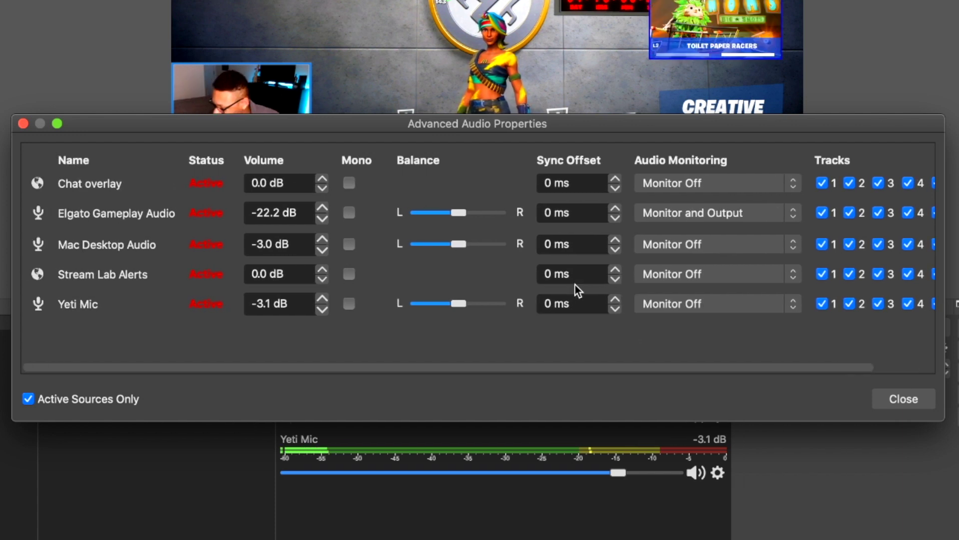
left_click(904, 399)
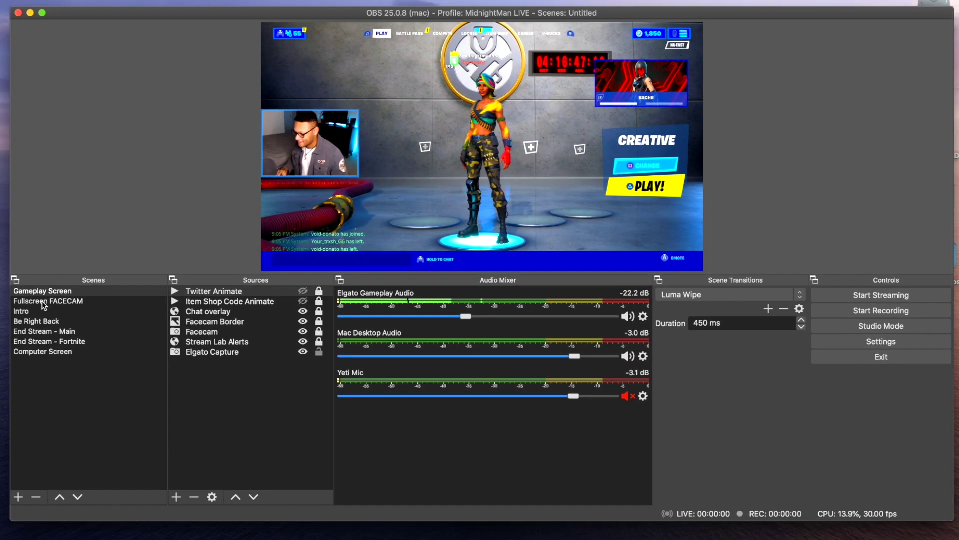
Switch from the Fullscreen FACECAM scene to the Intro scene
left_click(44, 300)
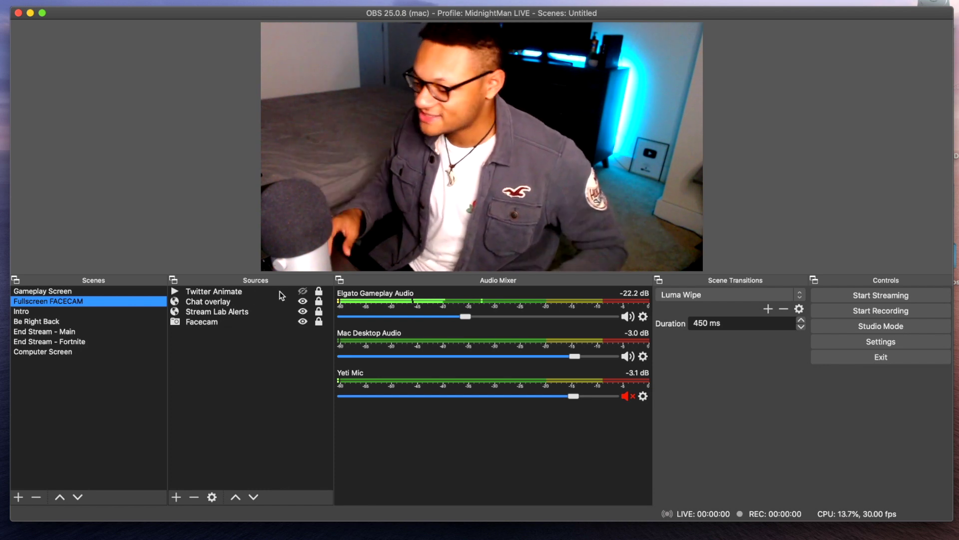
left_click(103, 312)
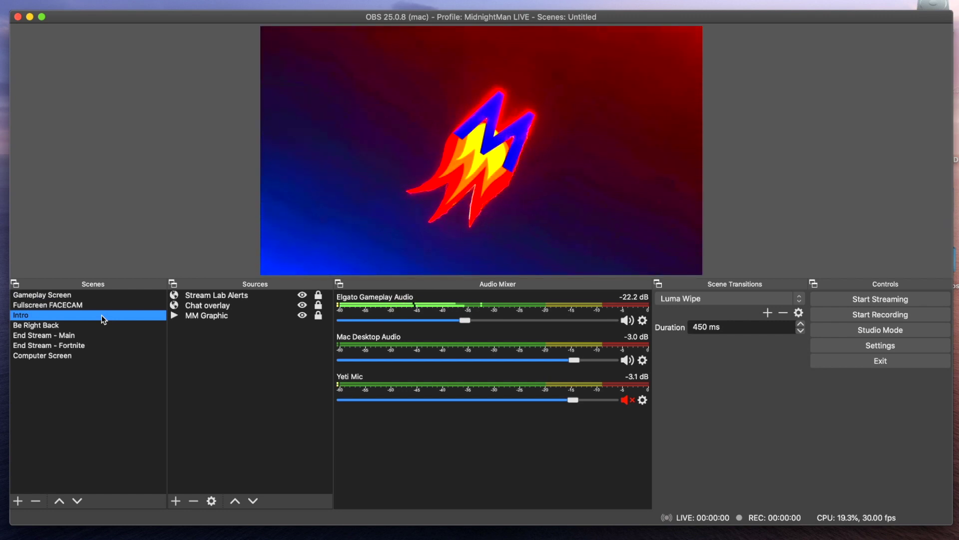
Check the MM Graphic source's properties, then display the Be Right Back scene
double_click(219, 316)
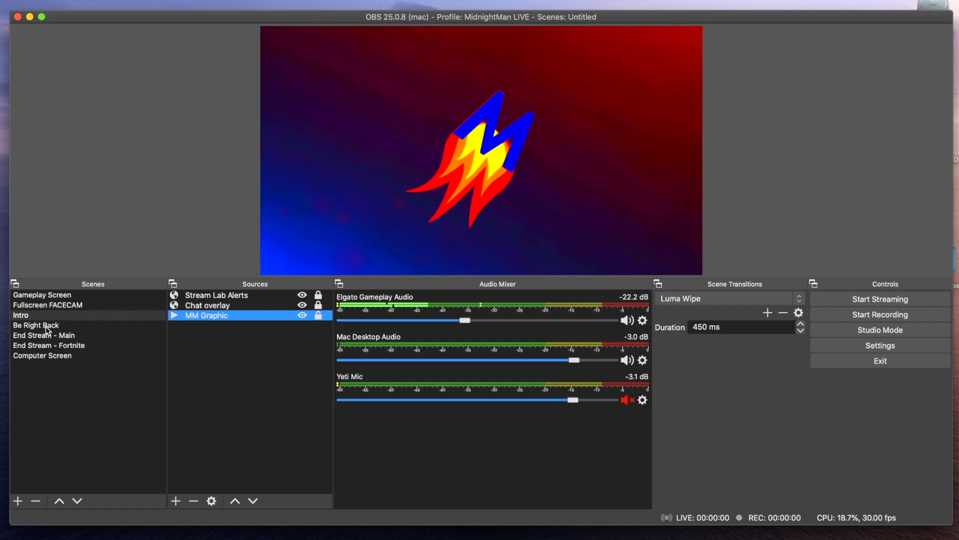
left_click(48, 328)
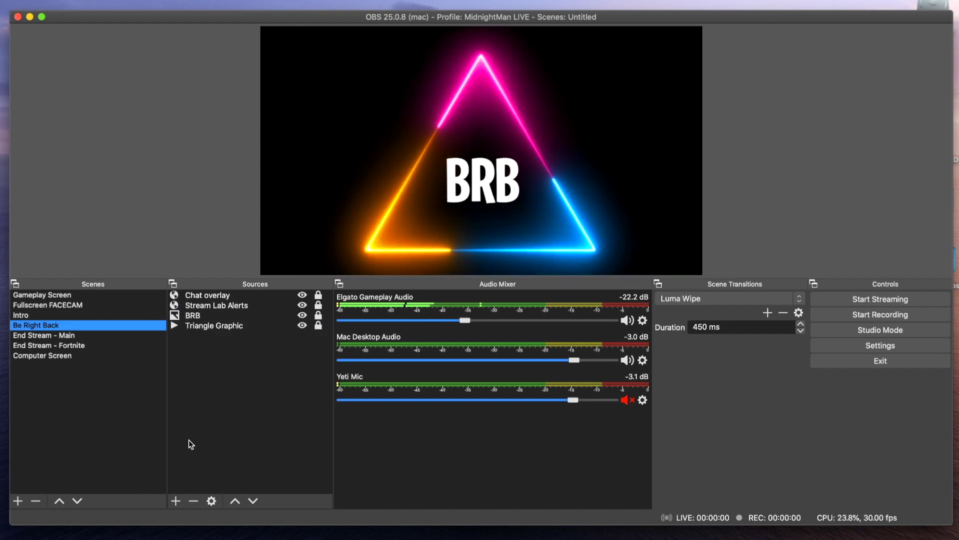
left_click(231, 326)
double_click(231, 327)
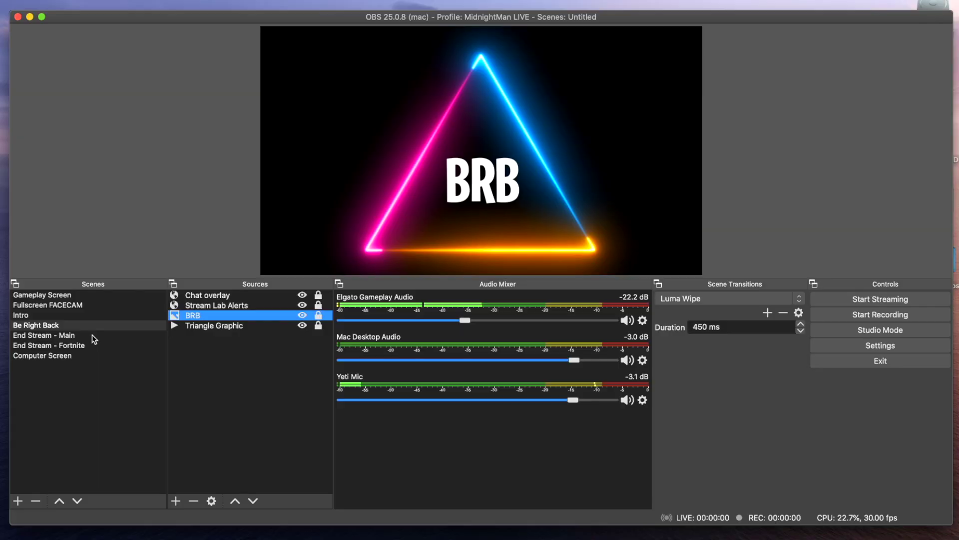
Display the End Stream - Main scene with its creator code, socials and subscribe reminder
left_click(48, 335)
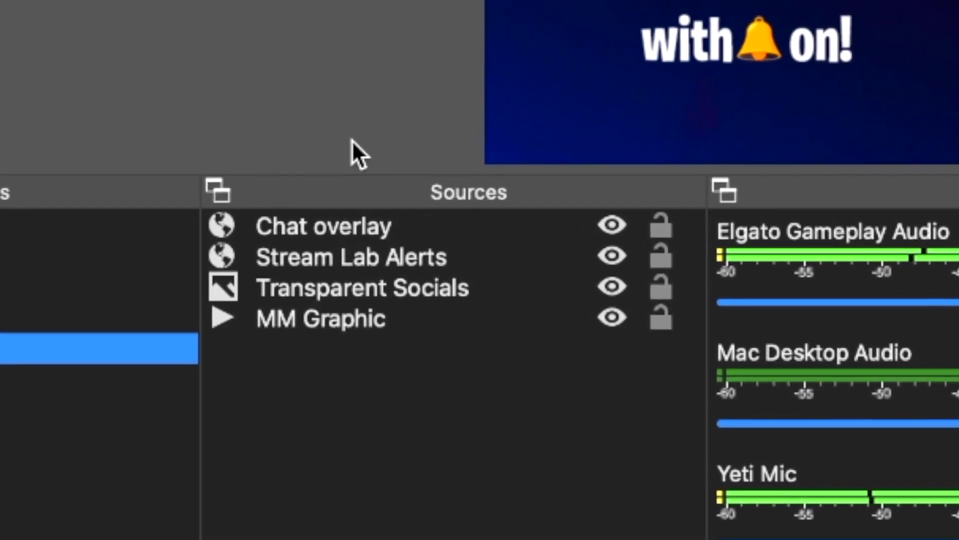
Select the MM Graphic source, then display the End Stream - Fortnite scene with its loading bar
left_click(250, 325)
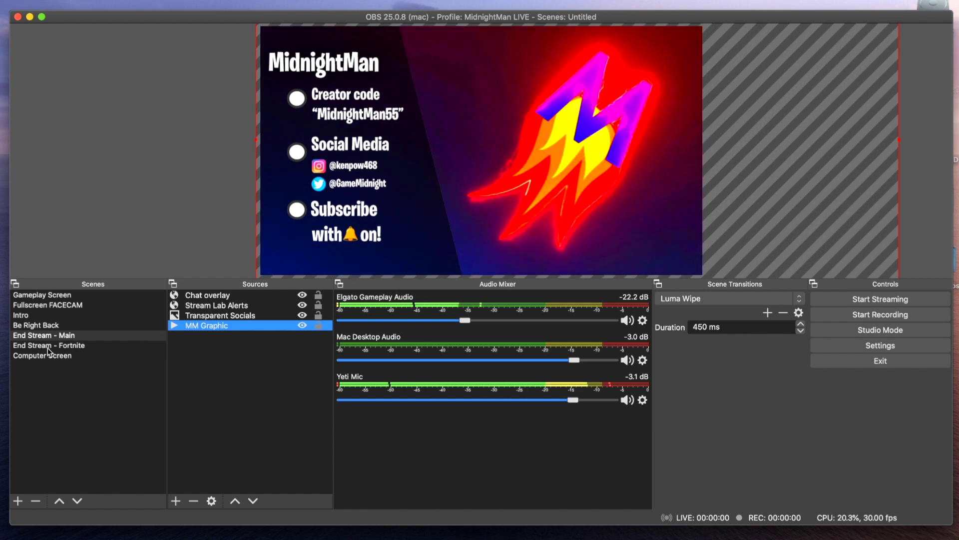
left_click(49, 347)
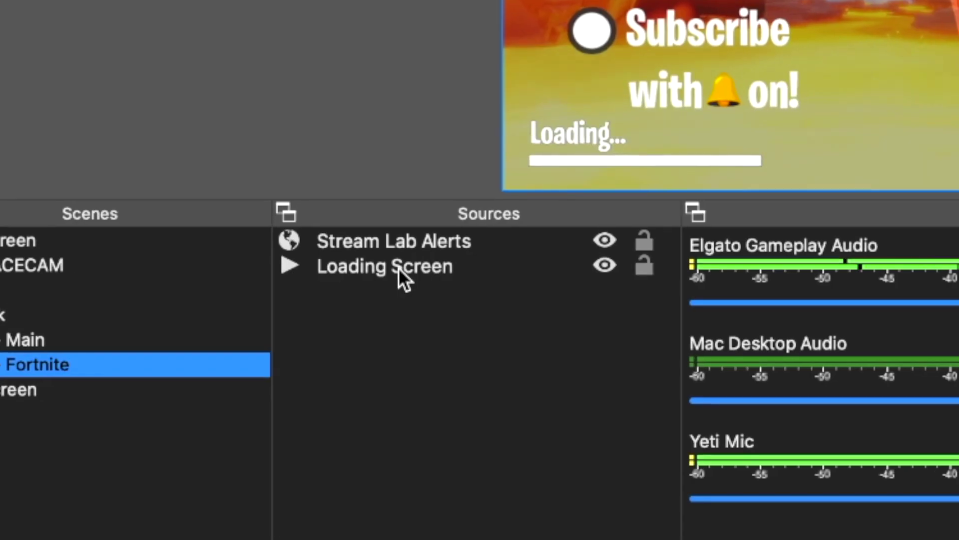
Select the Loading Screen source, then display the Computer Screen scene with its Big Monitor capture
left_click(218, 306)
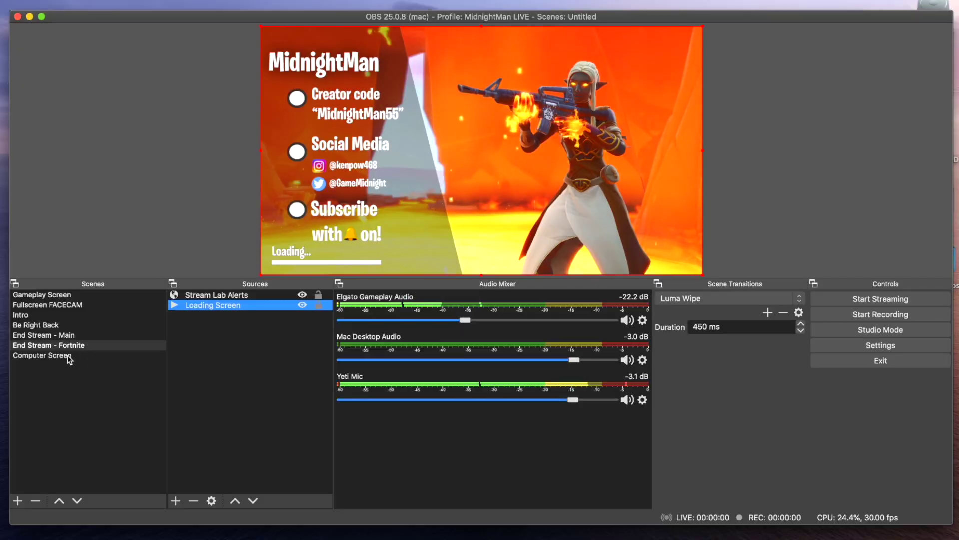
left_click(68, 355)
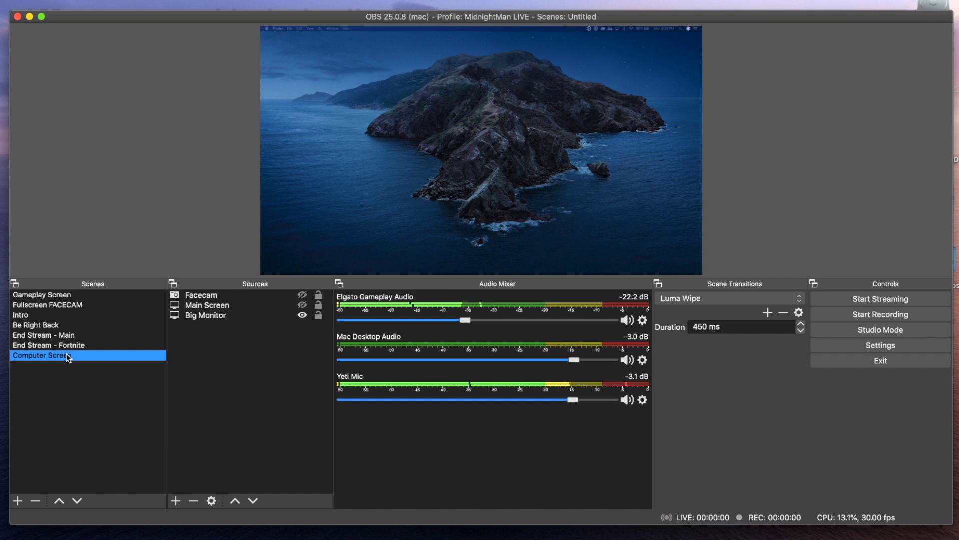
double_click(239, 317)
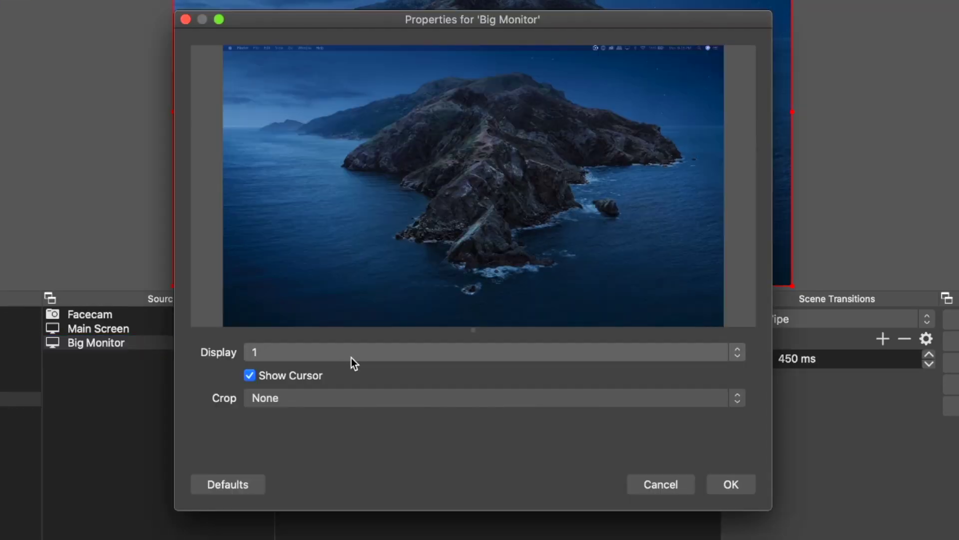
left_click(351, 356)
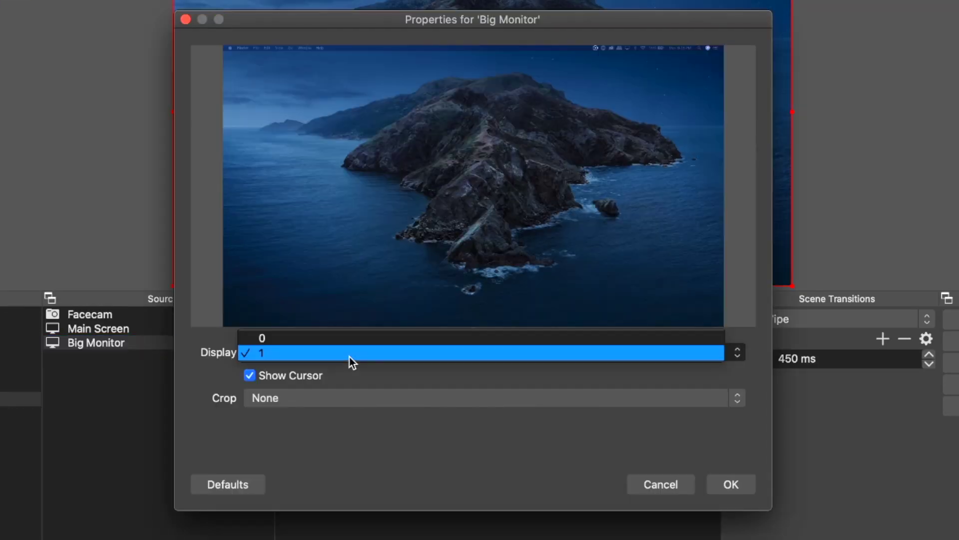
left_click(365, 448)
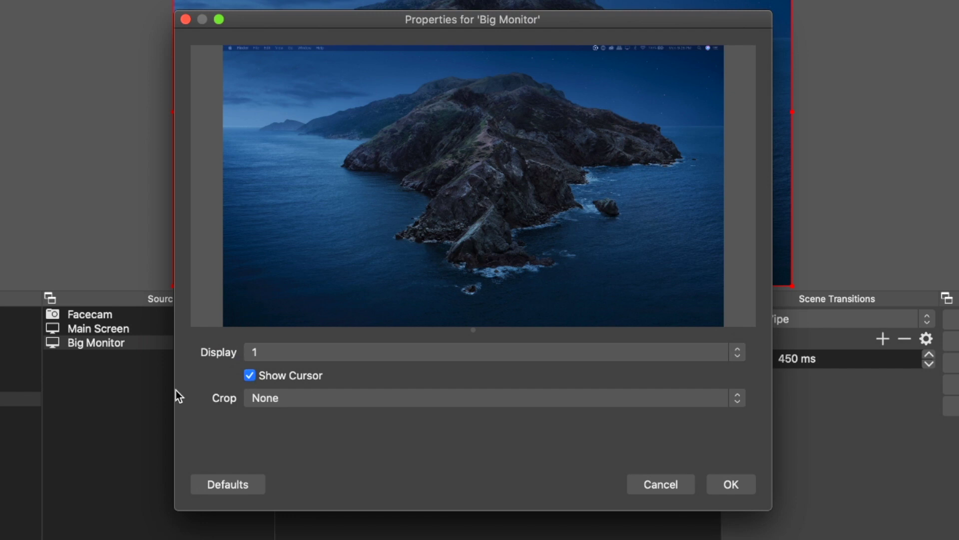
key("Return")
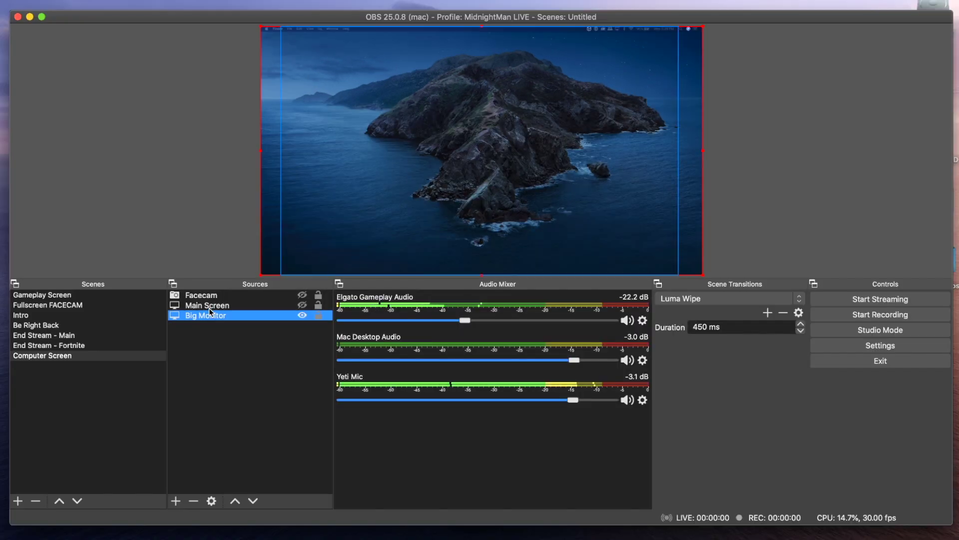
left_click(210, 306)
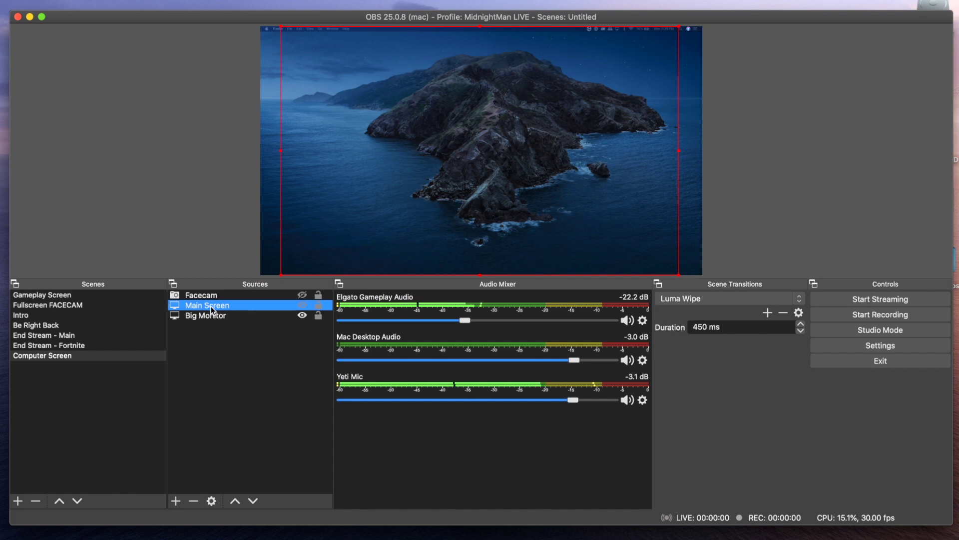
Leave the Main Screen capture hidden and make the Facecam source visible in the lower-right box
left_click(302, 306)
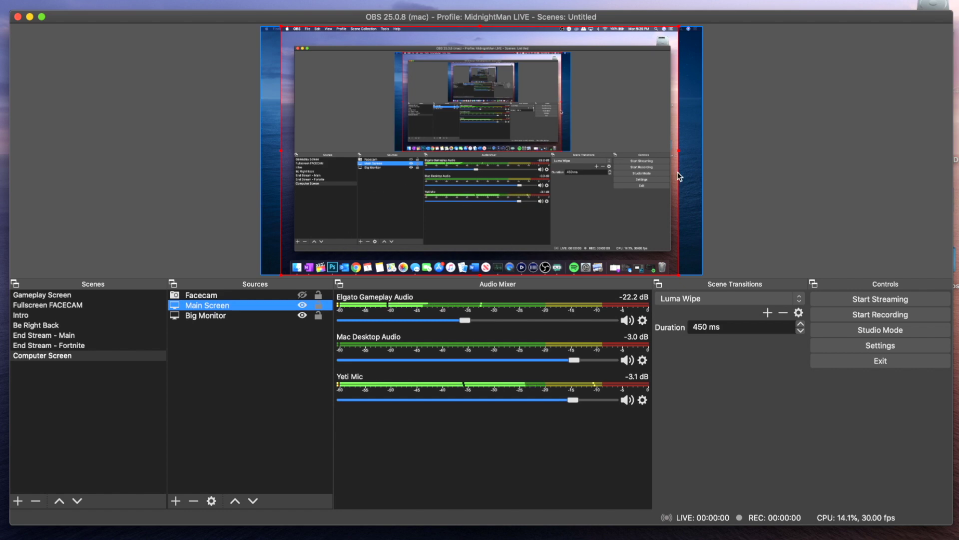
left_click(304, 307)
left_click(224, 297)
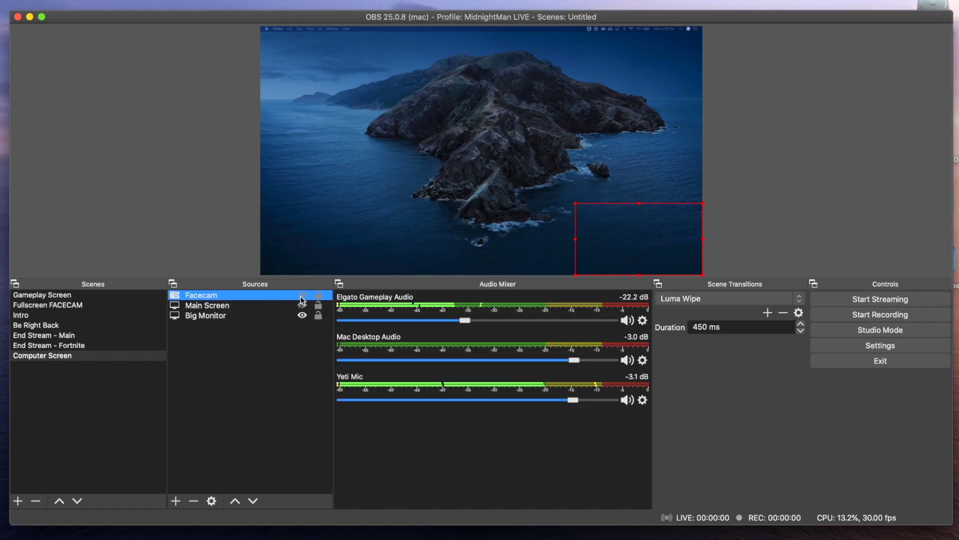
left_click(301, 296)
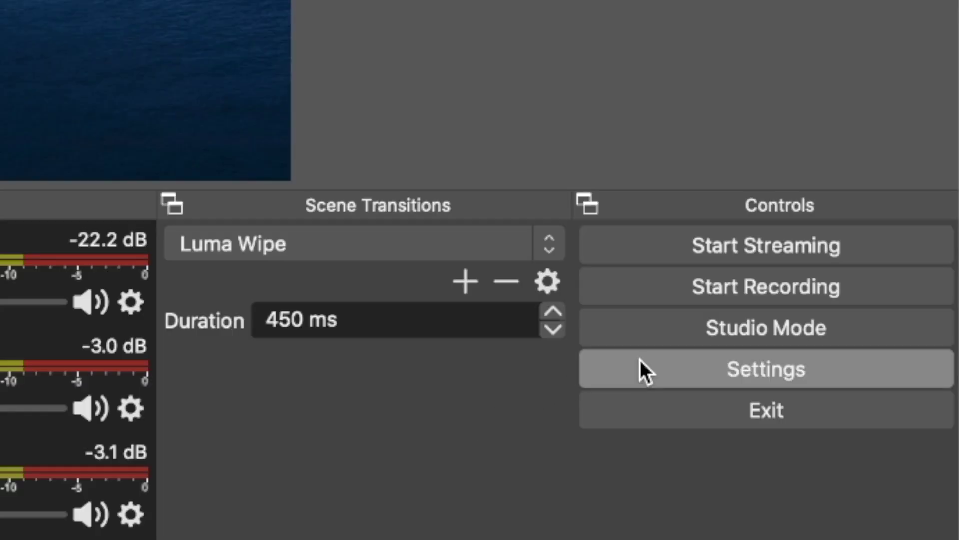
Open the OBS Settings window on its General page
left_click(660, 364)
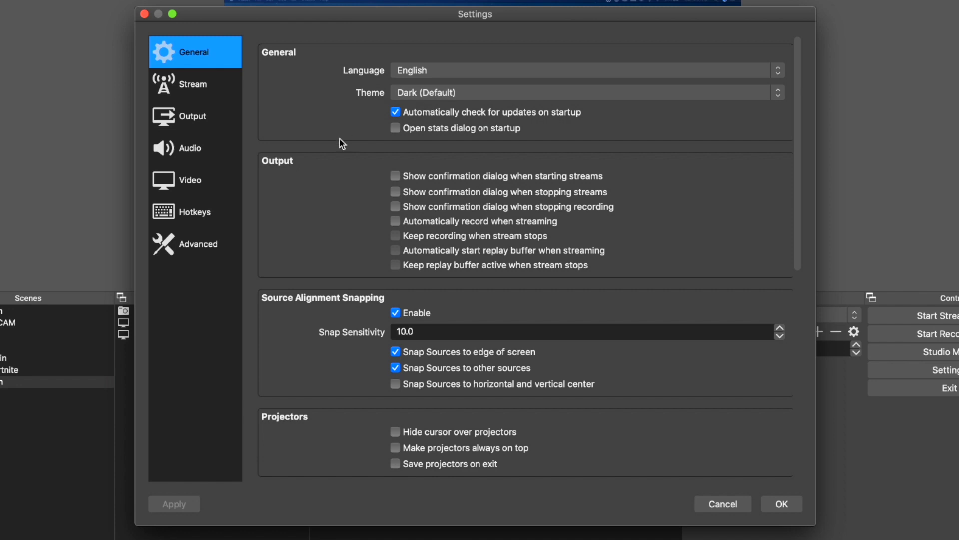
Review the General settings, then show the Stream page with YouTube / YouTube Gaming and the primary ingest server
scroll(339, 140, "down", 5)
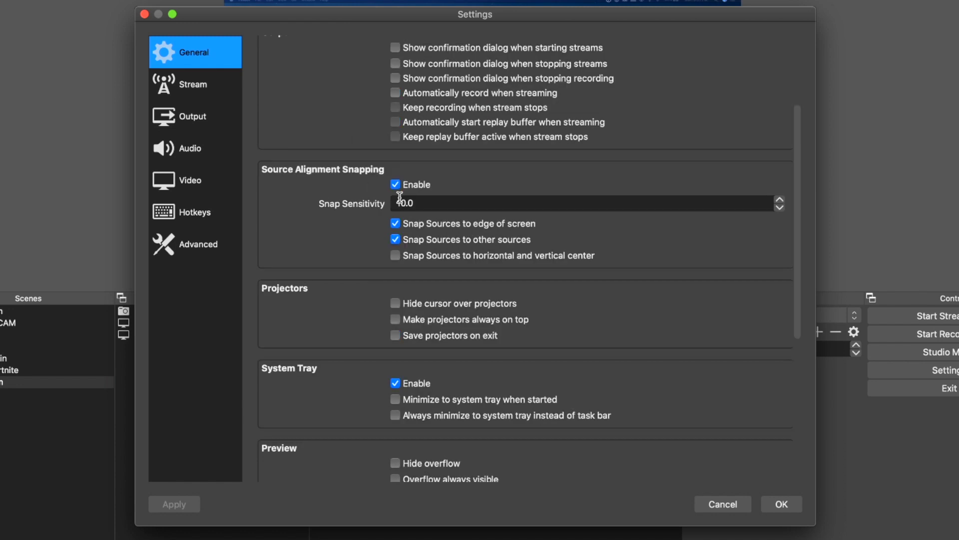
scroll(520, 225, "down", 10)
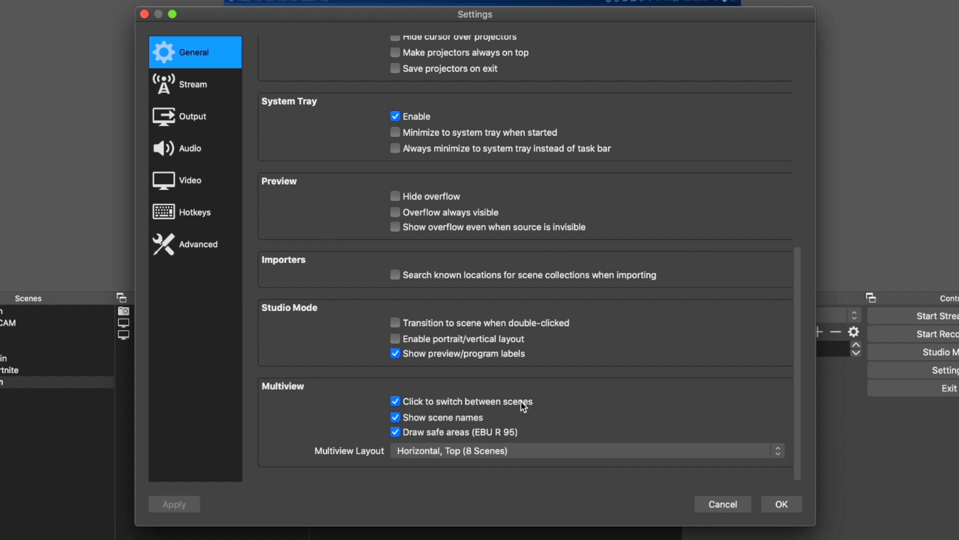
scroll(525, 300, "up", 15)
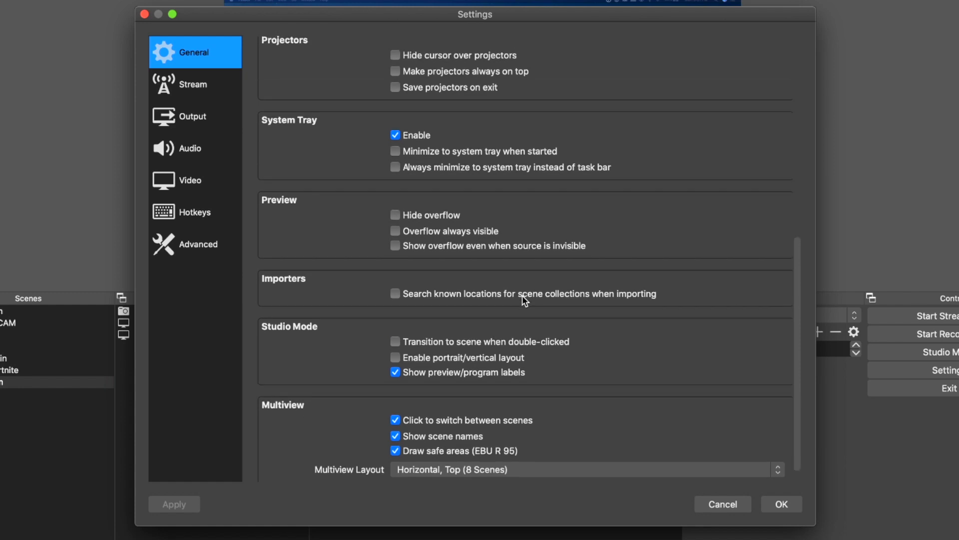
left_click(182, 90)
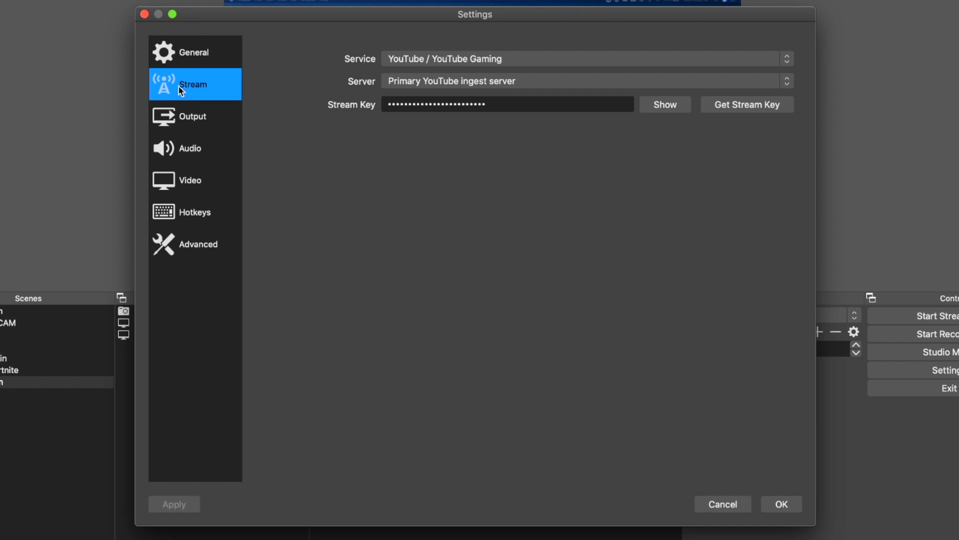